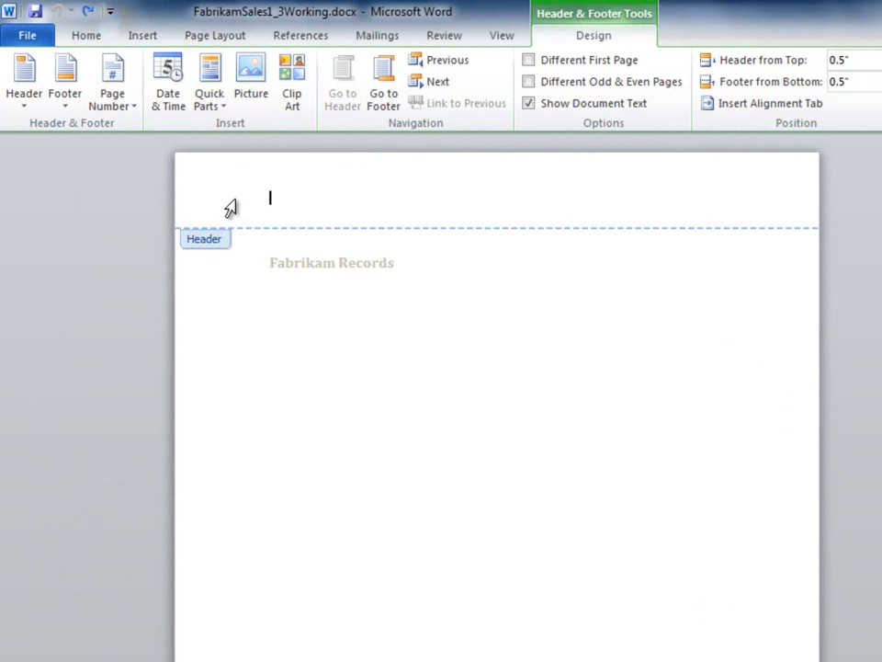
Insert a Date field in the header using the day-month-year format d MMMM yyyy
left_click(222, 105)
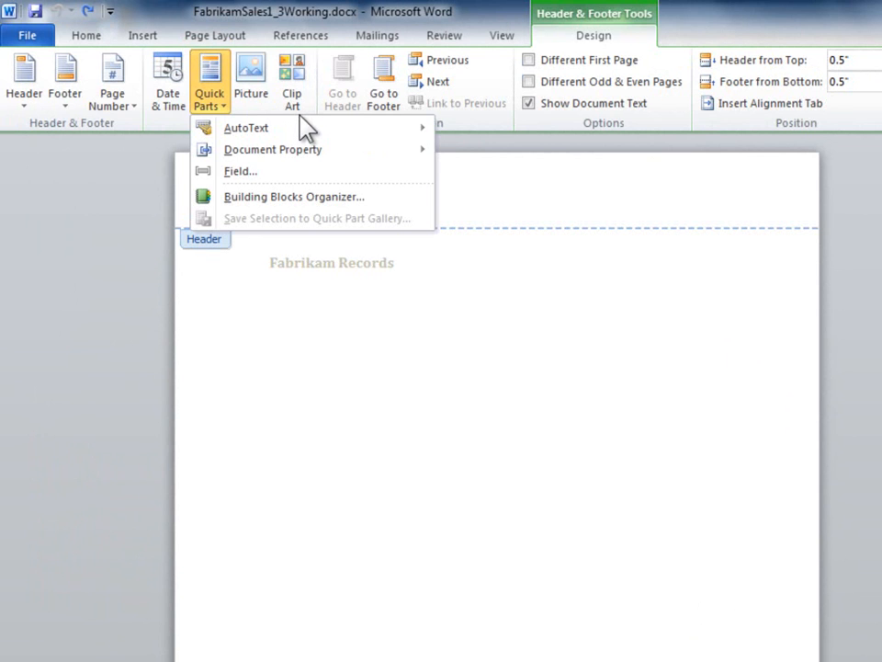
mouse_move(315, 134)
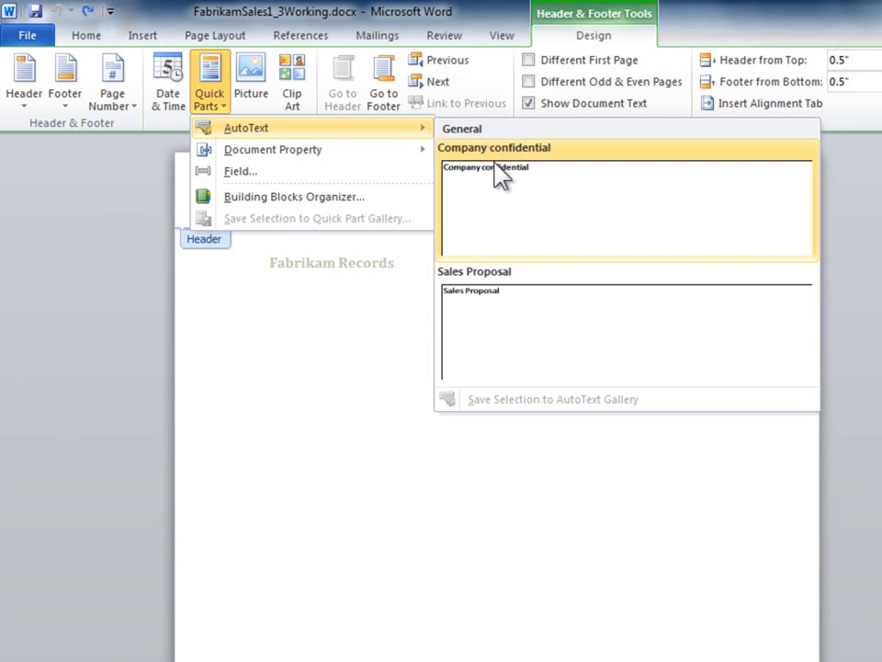
mouse_move(395, 162)
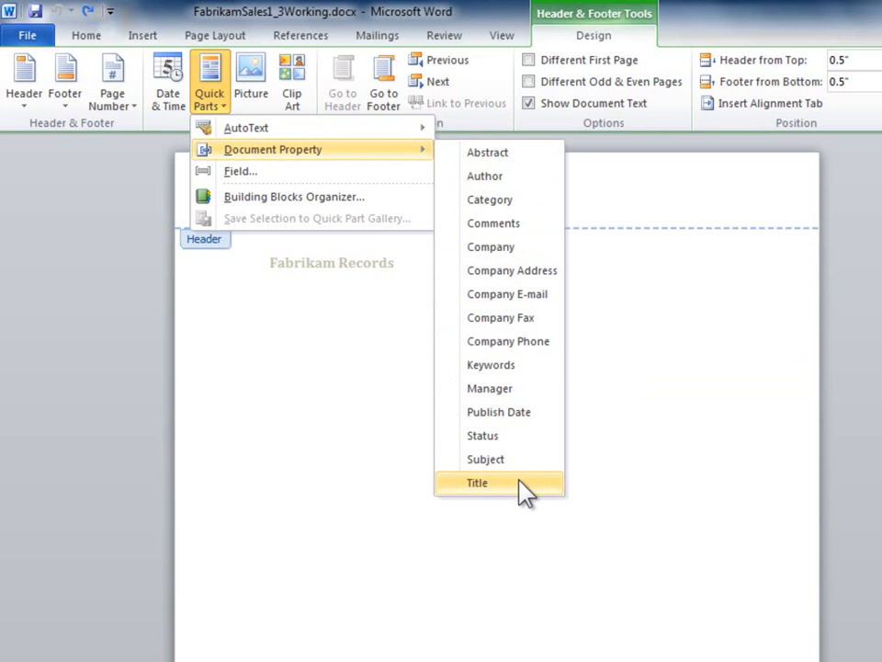
left_click(278, 180)
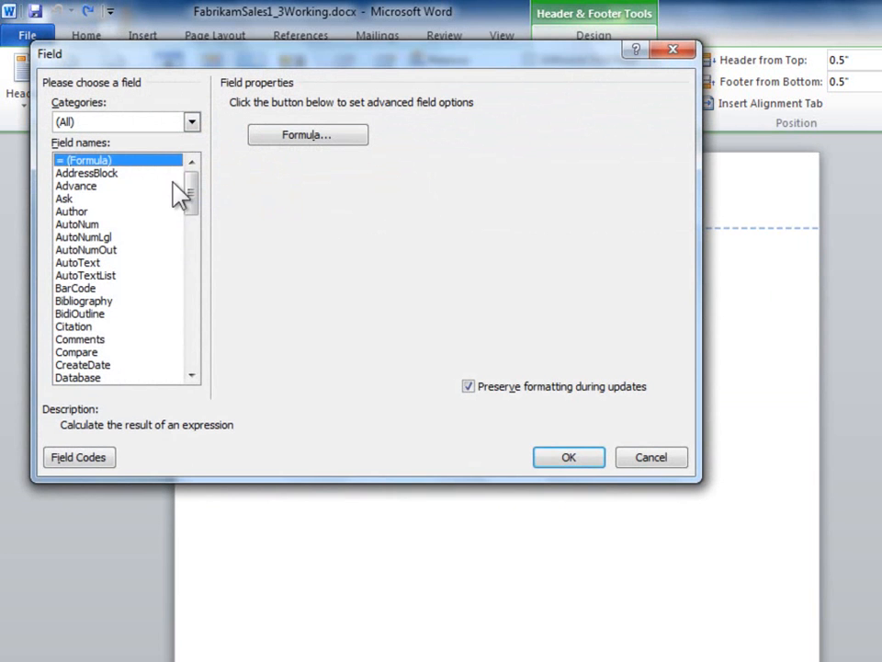
left_click_drag(193, 193, 198, 218)
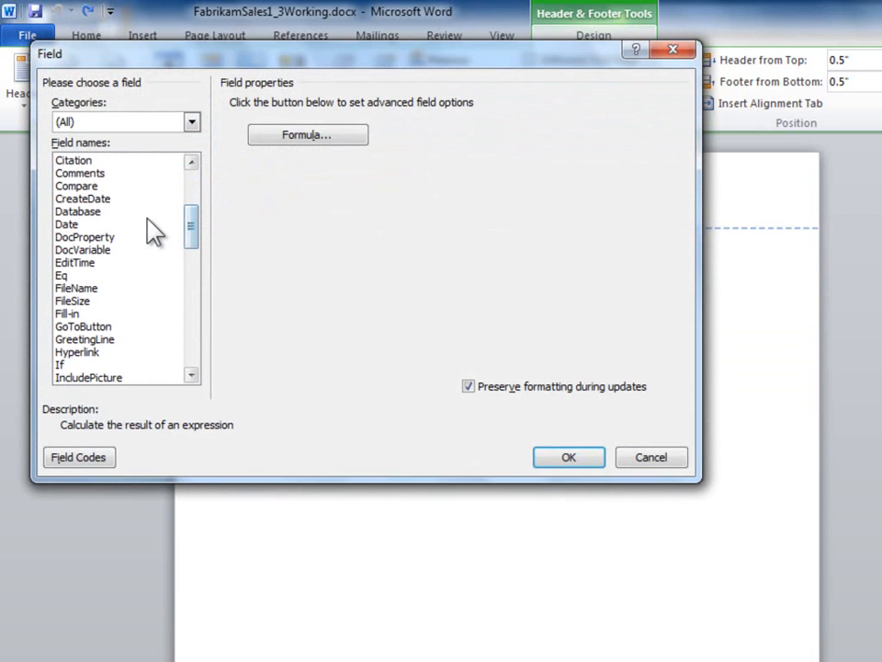
left_click(75, 226)
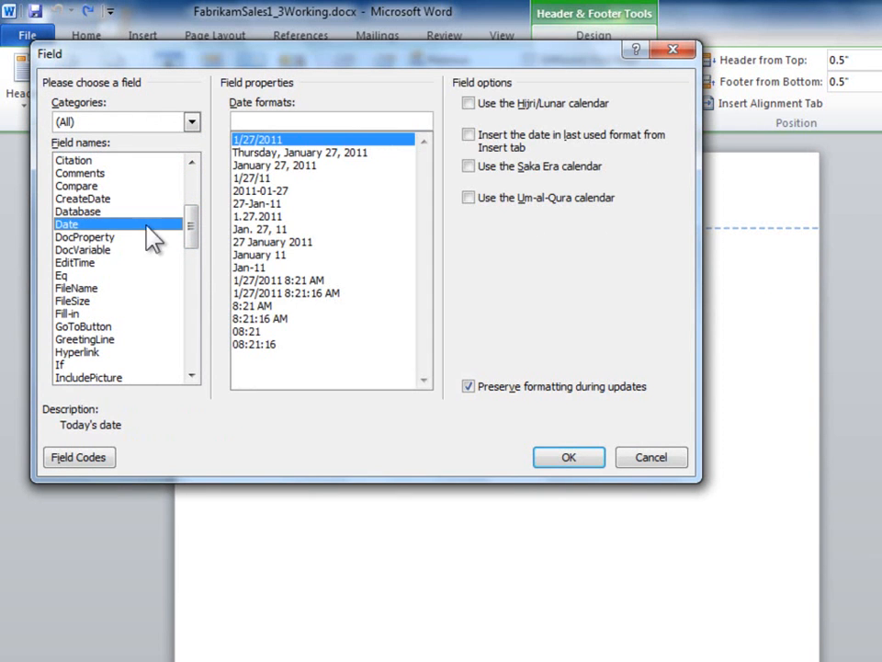
left_click_drag(197, 234, 198, 305)
left_click(92, 238)
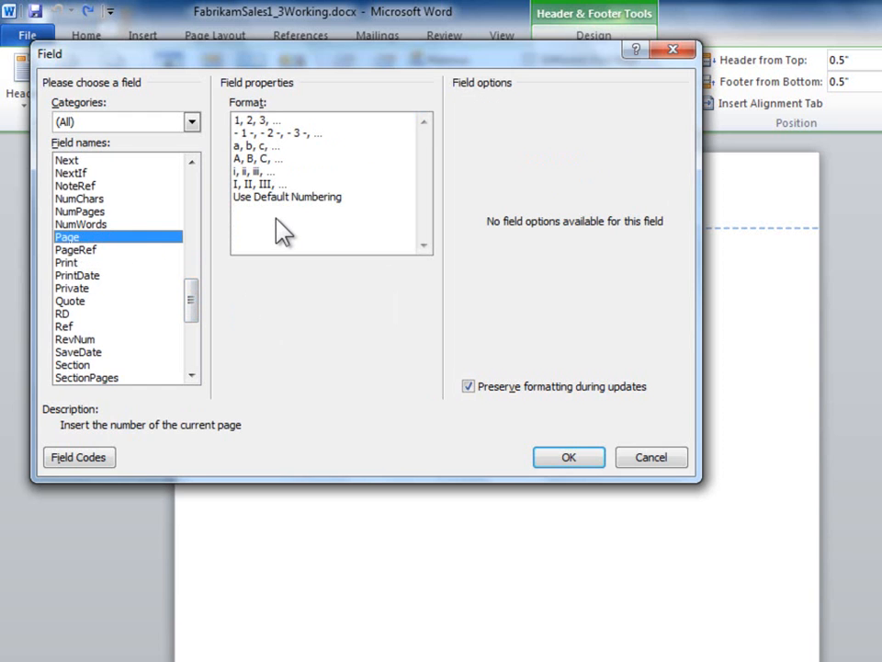
left_click_drag(195, 296, 209, 218)
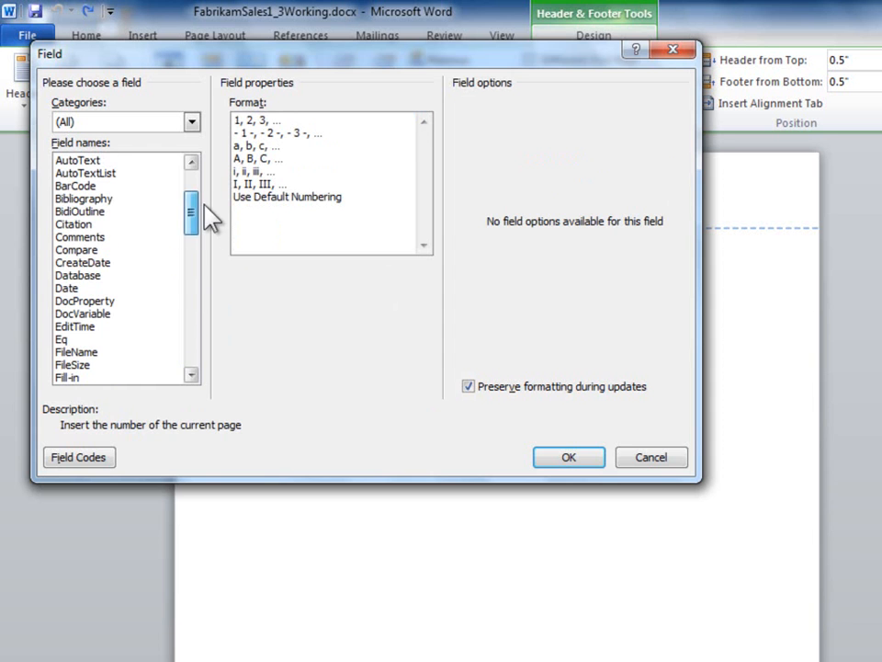
left_click(100, 288)
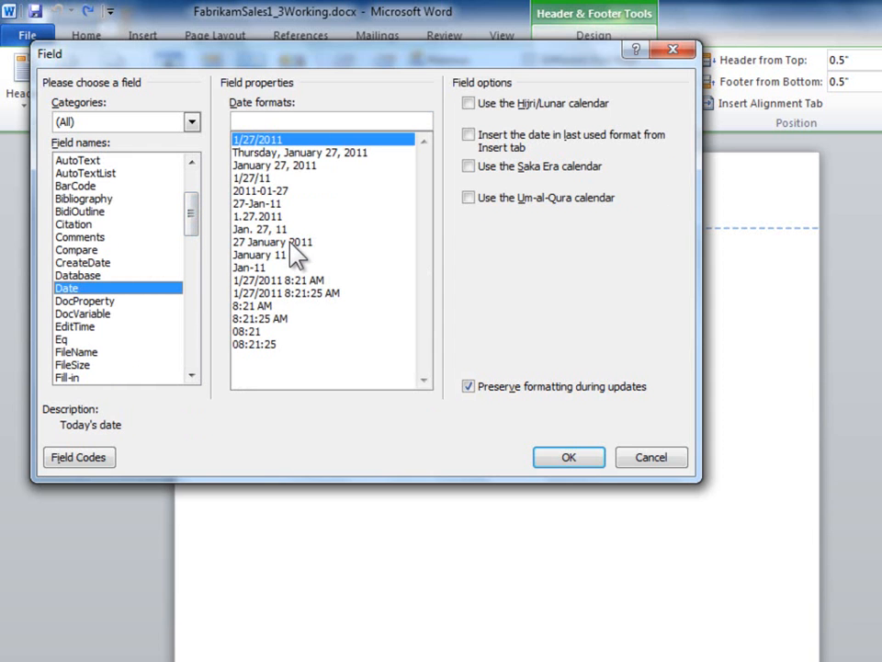
left_click(293, 243)
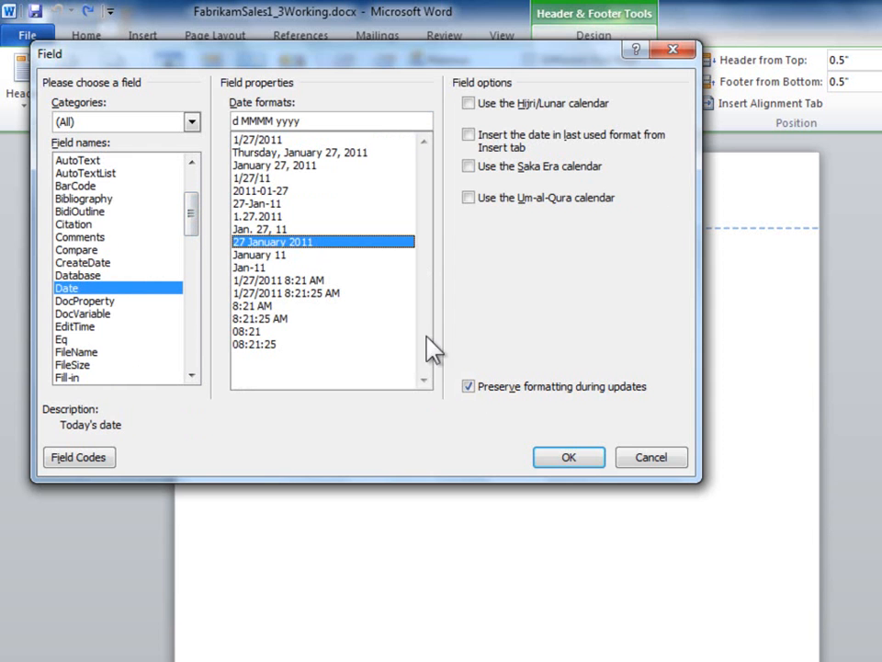
left_click(568, 457)
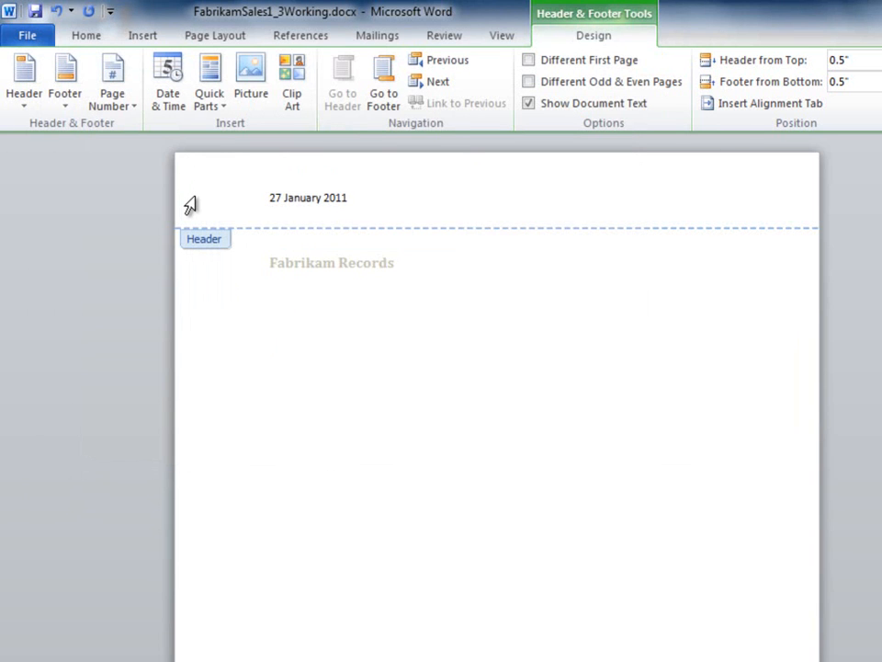
Recolor the header date with the darkest olive shade from the theme colors
left_click(189, 206)
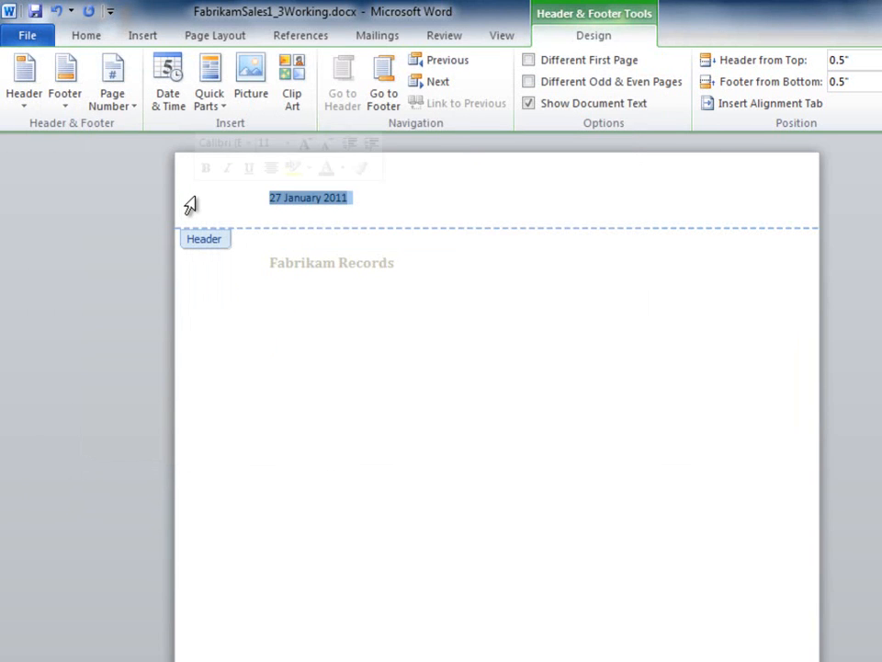
left_click(344, 173)
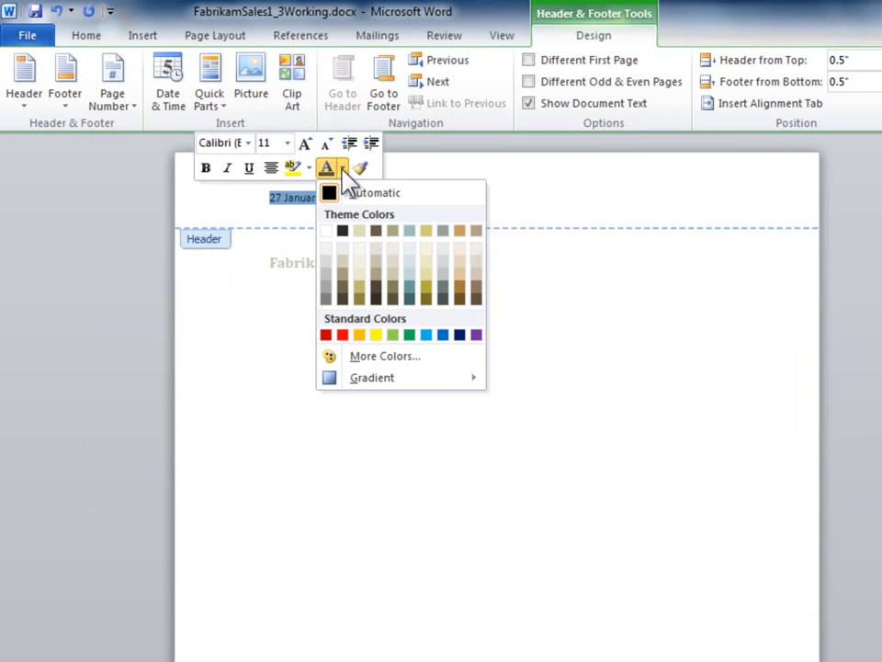
left_click(399, 301)
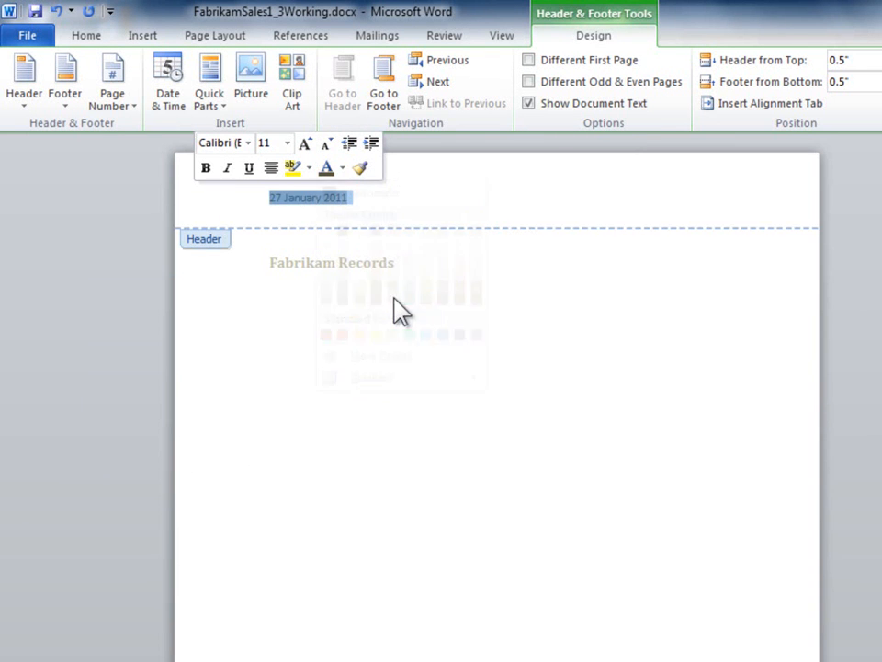
left_click(350, 206)
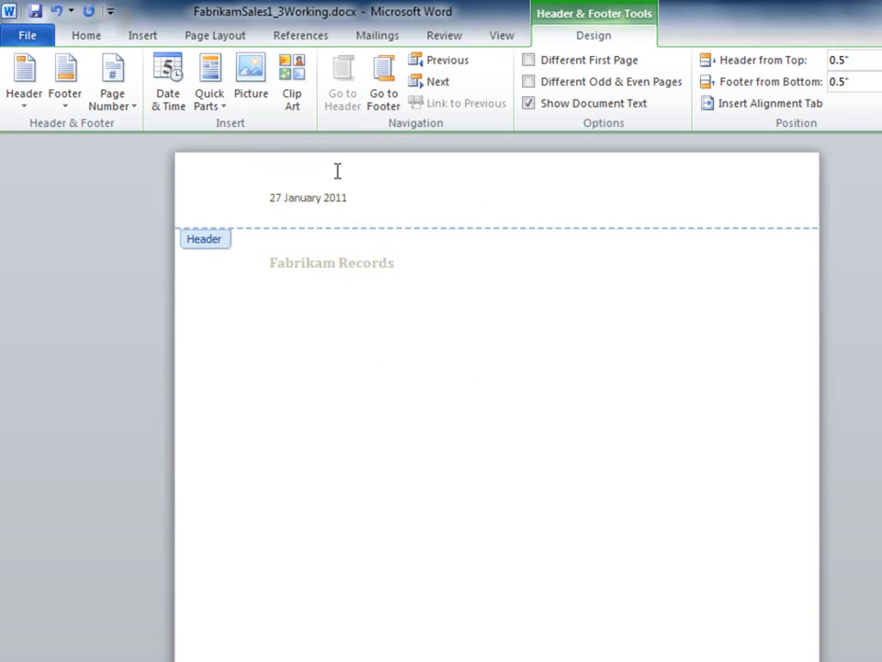
Add a horizontal line beneath the header date and return to the document body at the Fabrikam Records heading
left_click(88, 37)
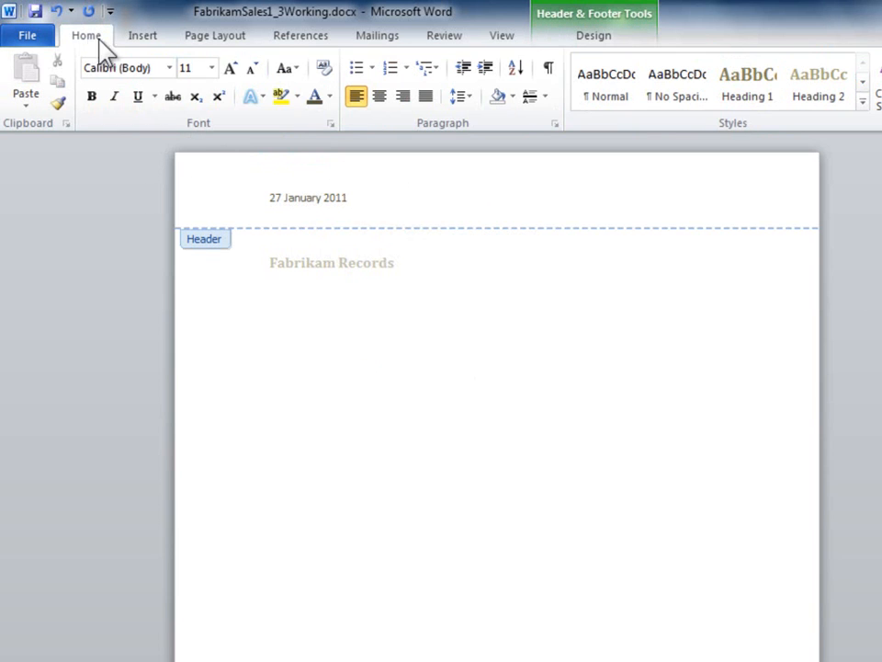
left_click(531, 97)
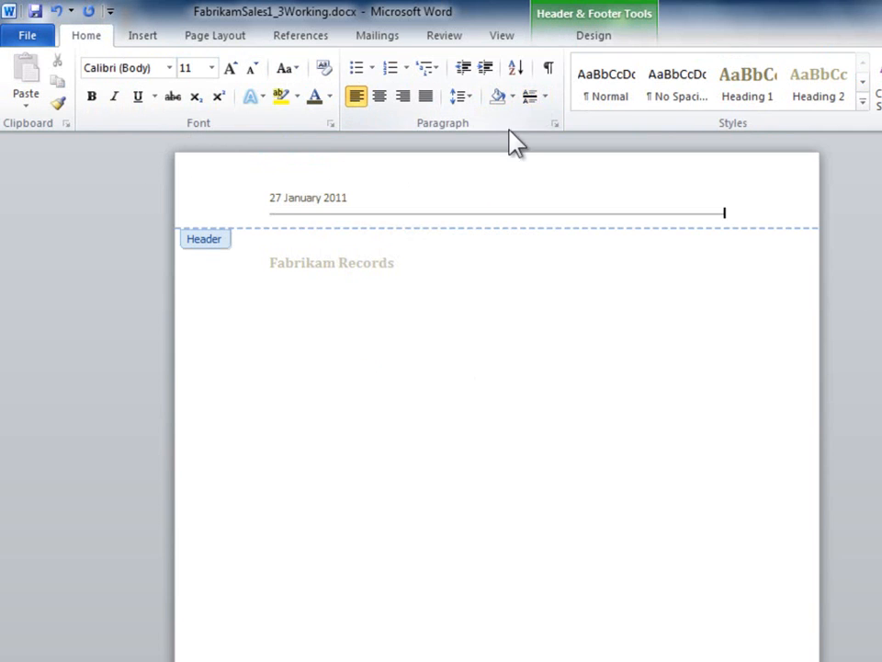
double_click(246, 275)
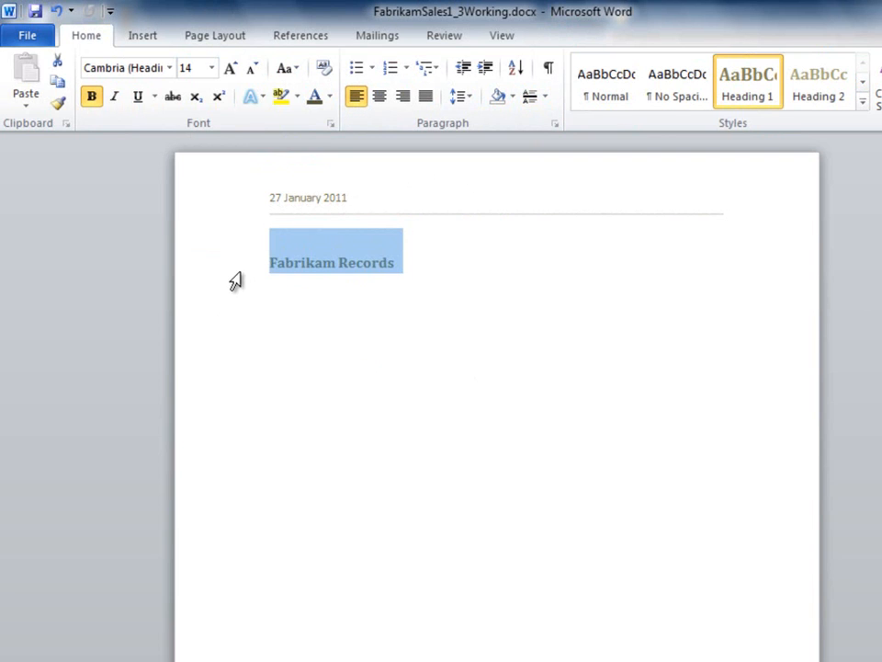
left_click(268, 263)
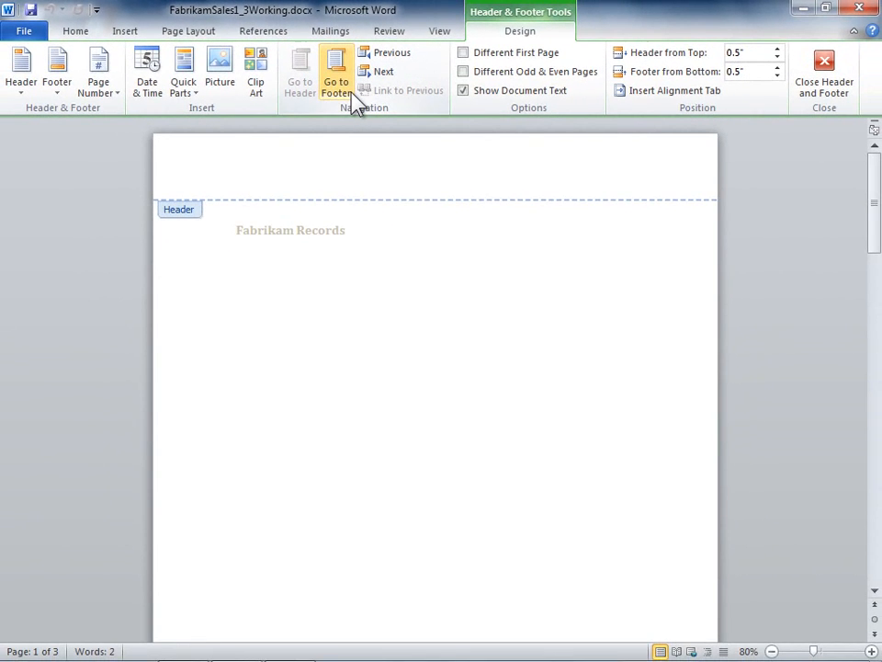
Go to the footer of the first page and show paragraph marks and other hidden formatting symbols
left_click(352, 93)
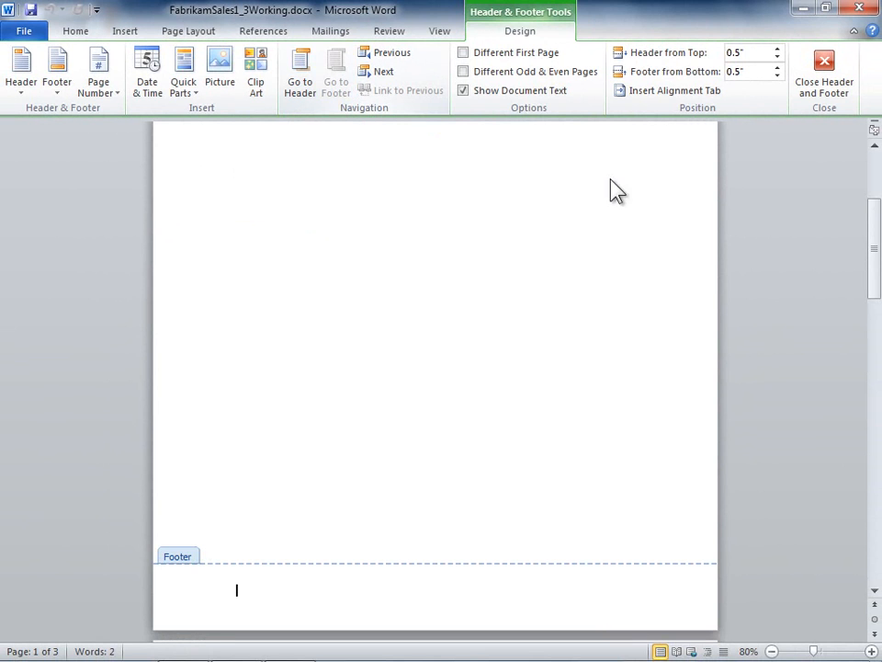
left_click_drag(876, 236, 880, 260)
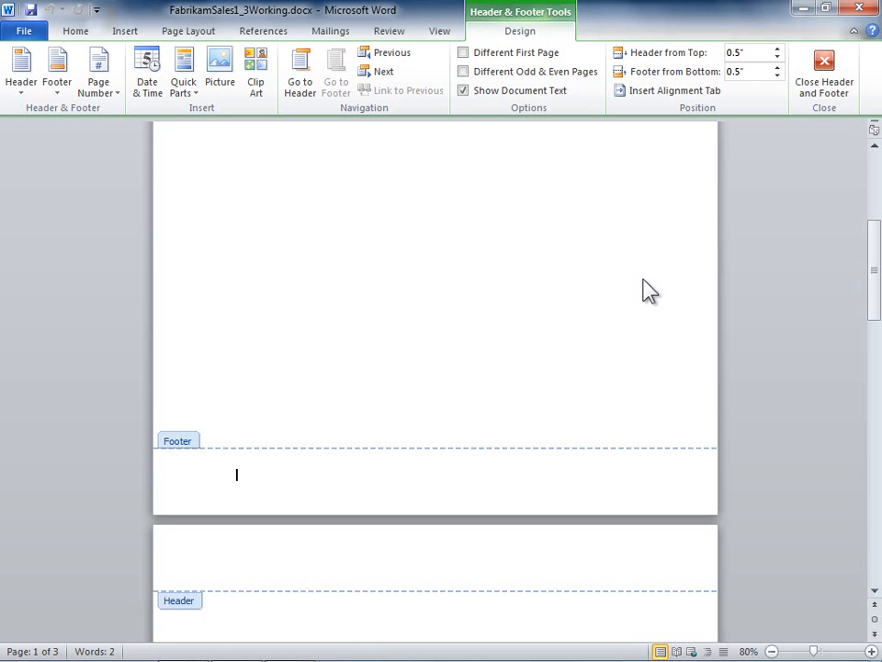
left_click(89, 37)
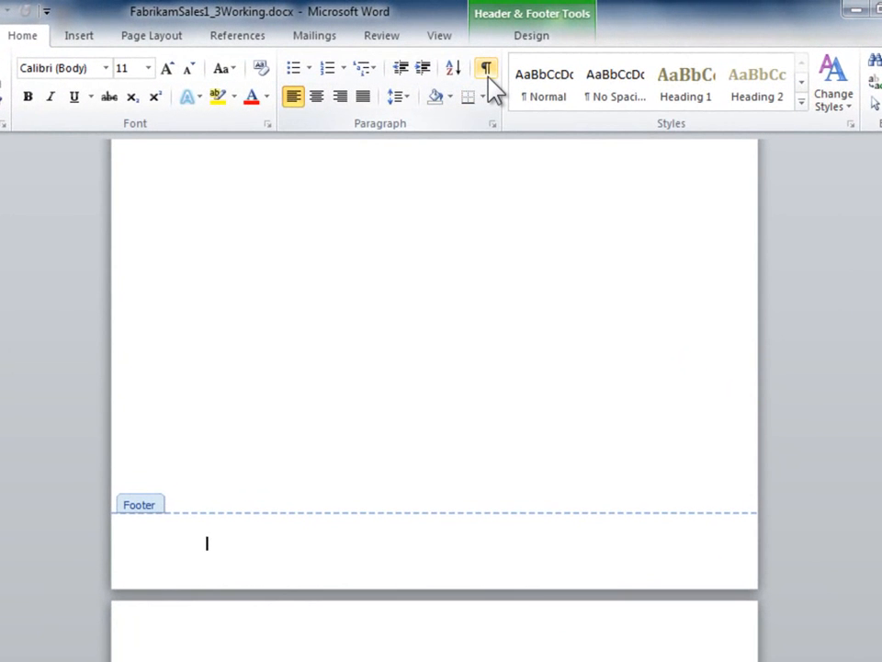
left_click(488, 71)
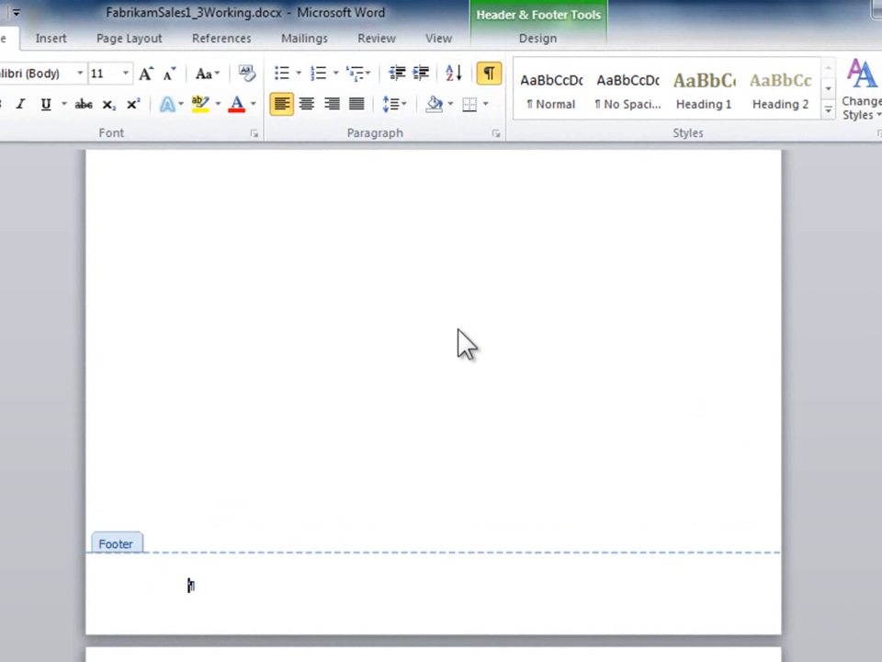
key("ctrl+shift+8")
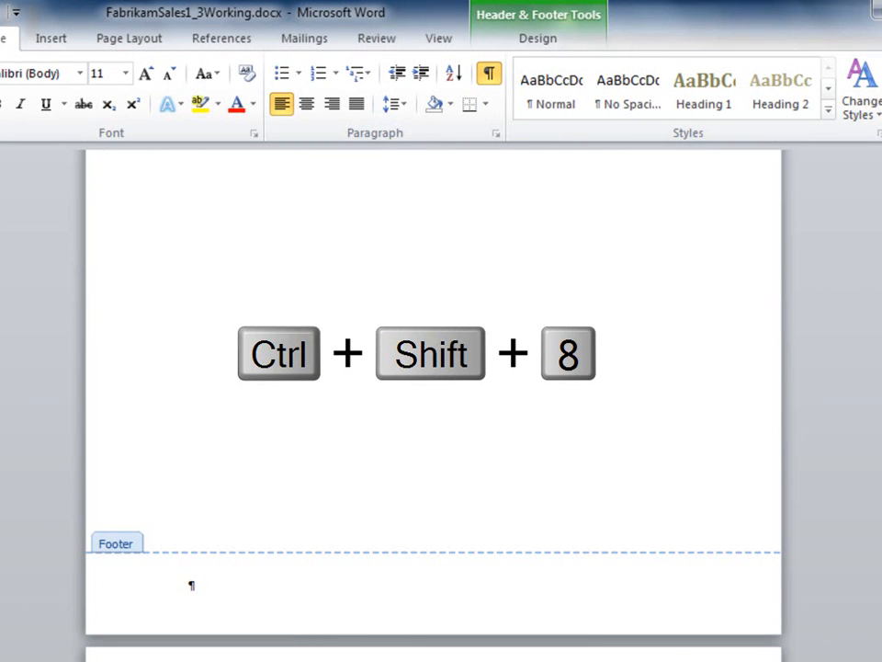
Insert a right alignment tab in the footer, relative to the margin and with no leader
left_click(561, 35)
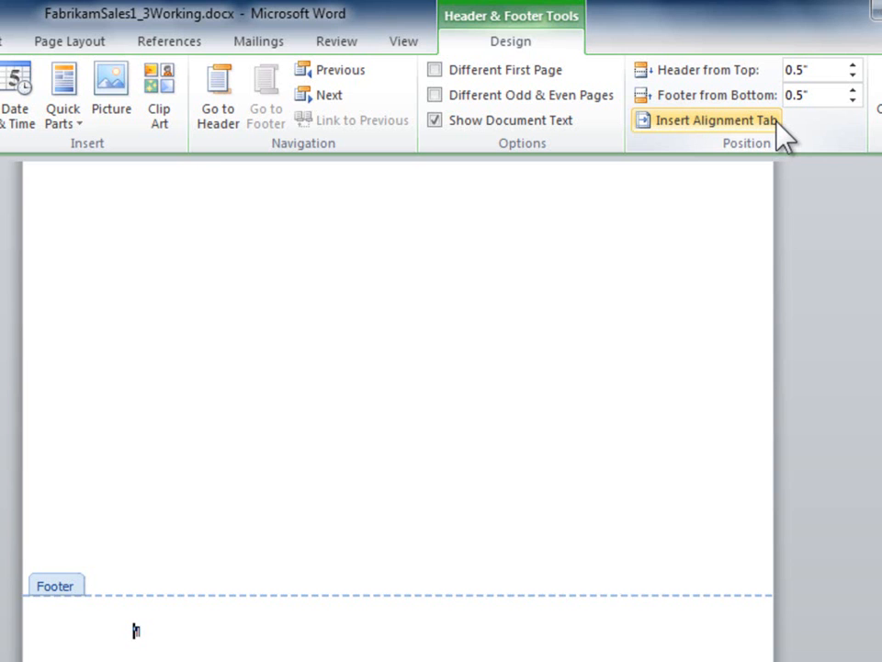
left_click(775, 122)
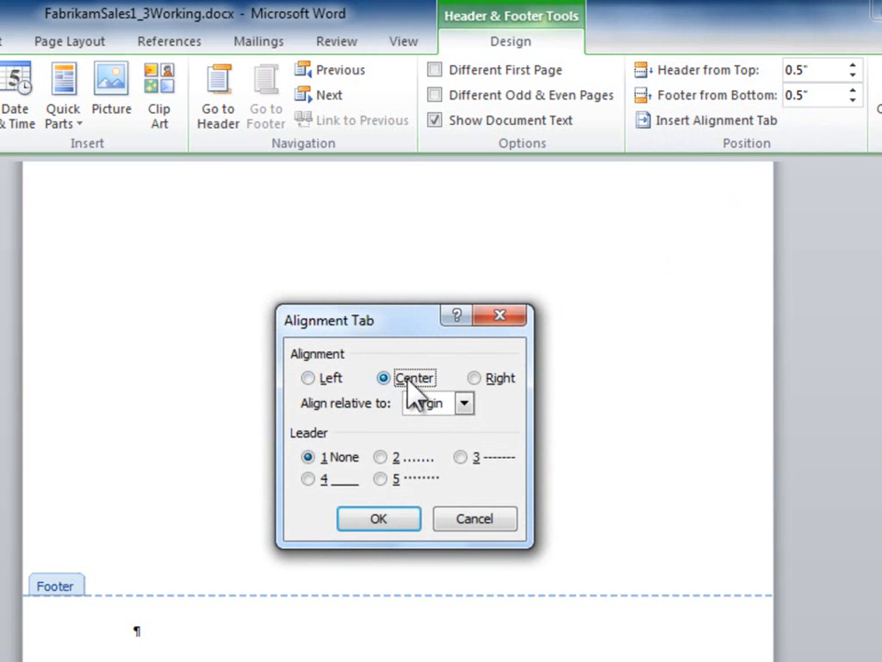
left_click(477, 379)
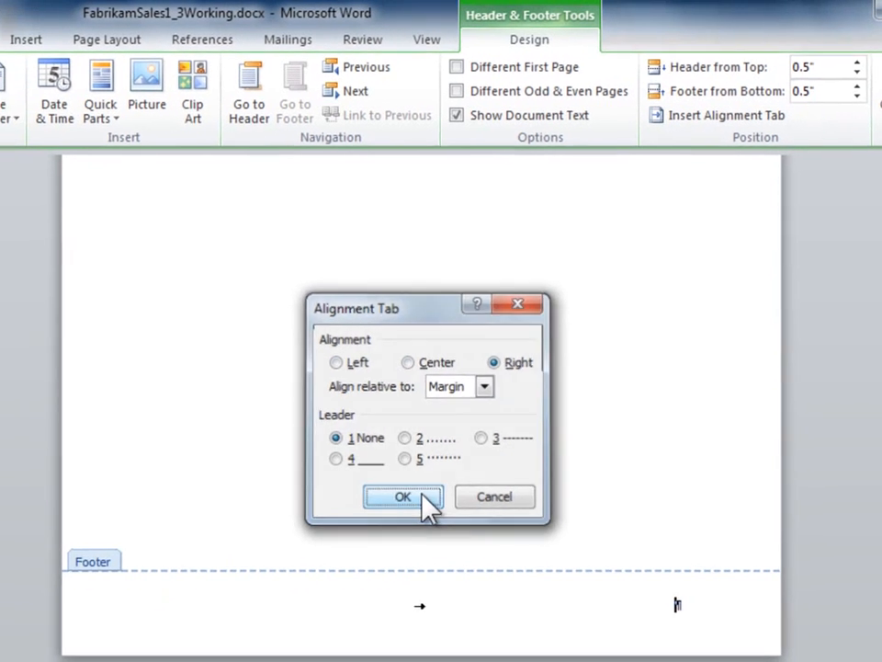
left_click(423, 500)
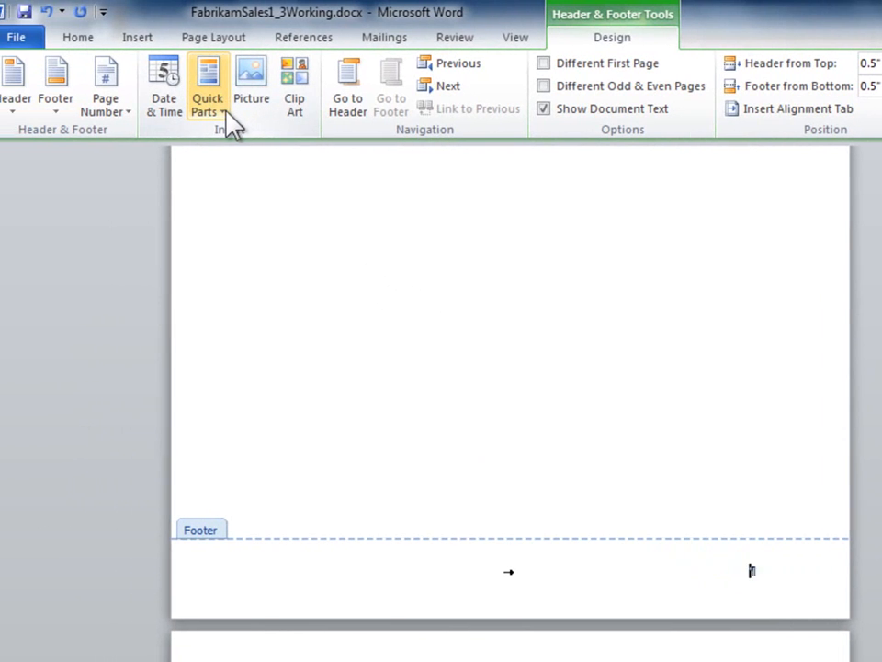
Insert a Page field at the right-aligned tab position in the footer to number the pages
left_click(228, 119)
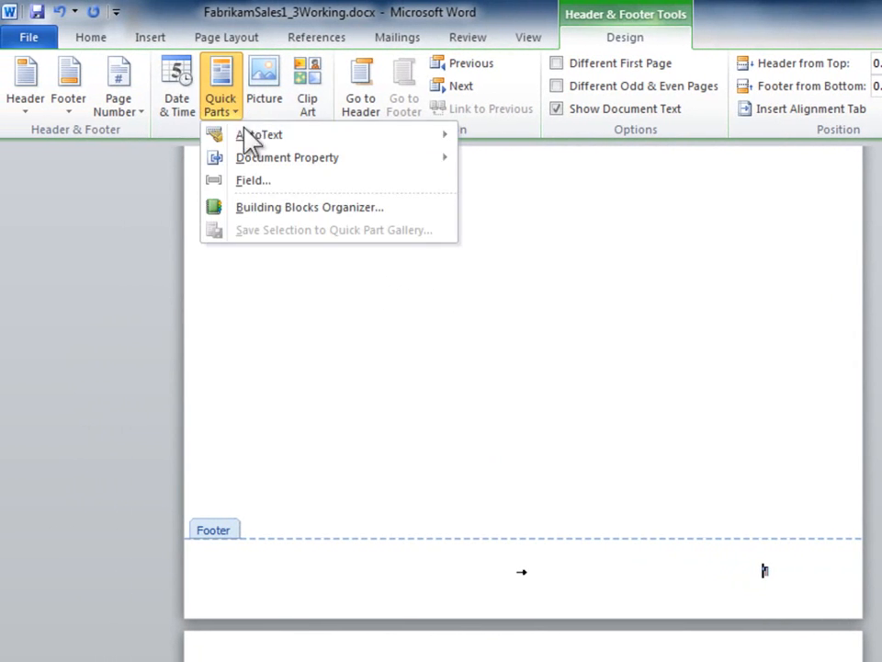
left_click(277, 182)
left_click_drag(201, 217, 206, 308)
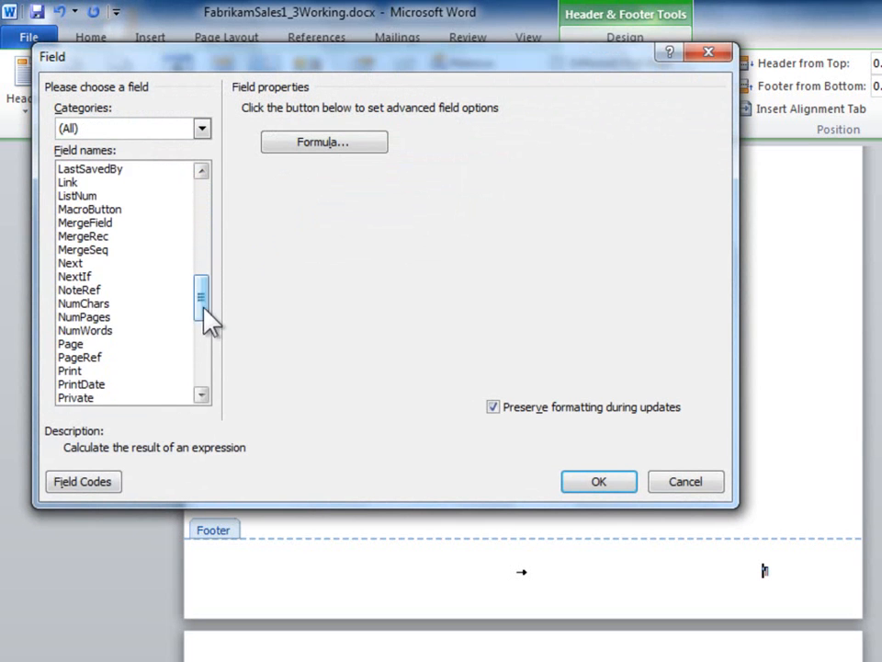
left_click(71, 343)
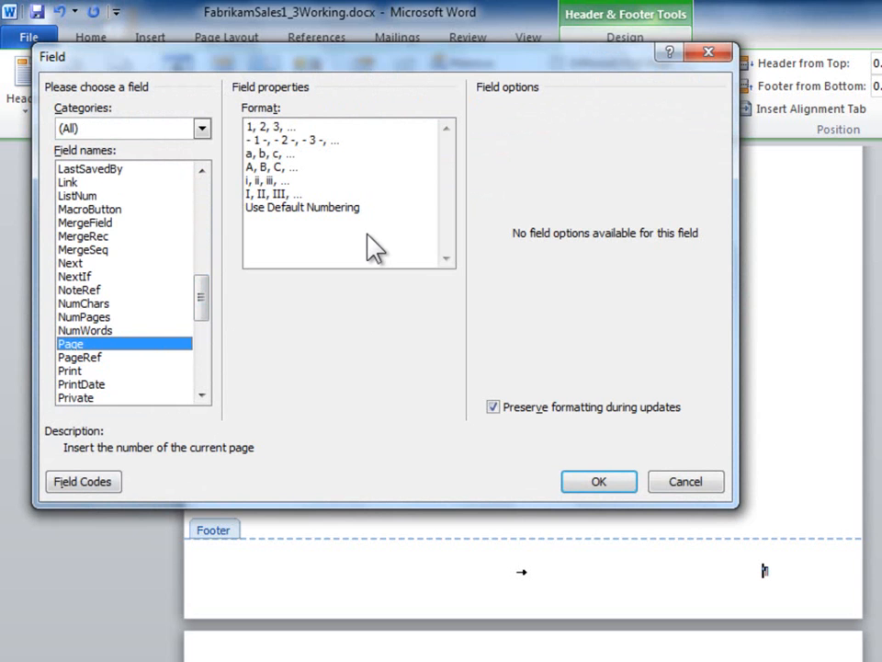
left_click(596, 482)
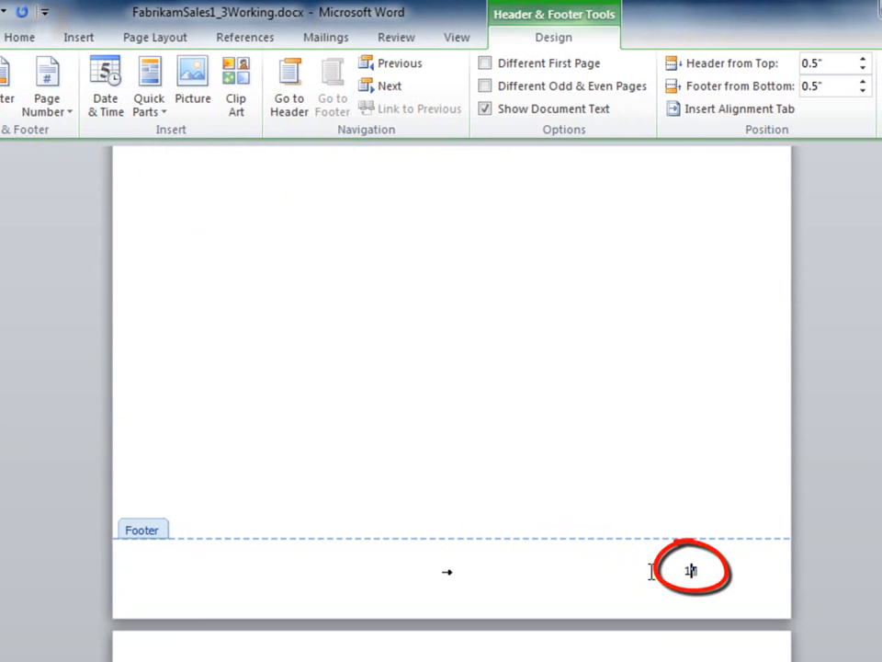
Try adding the plain text "Sales Proposal" at the start of the footer line, before the alignment tab, and undo it
left_click(683, 571)
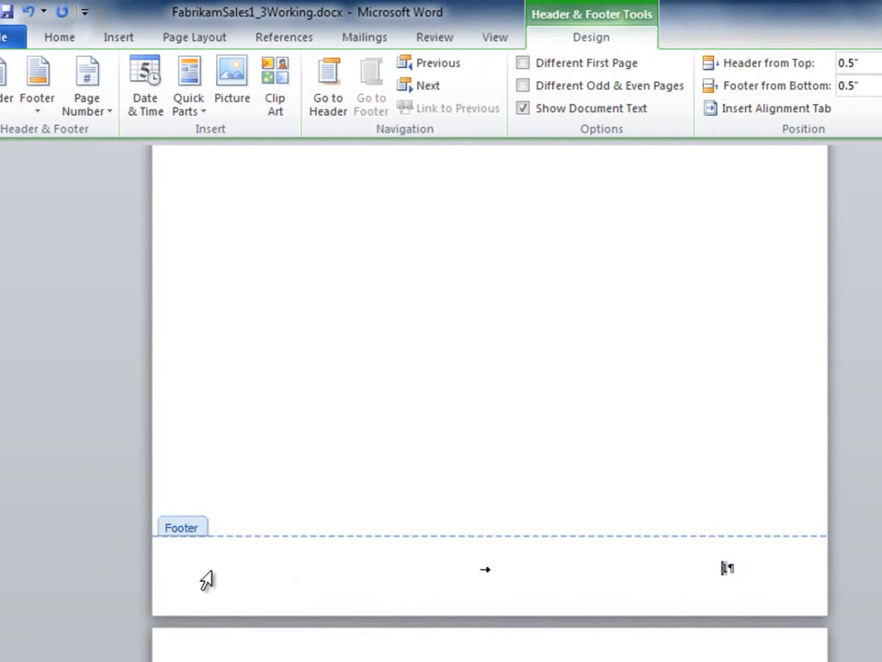
left_click(206, 579)
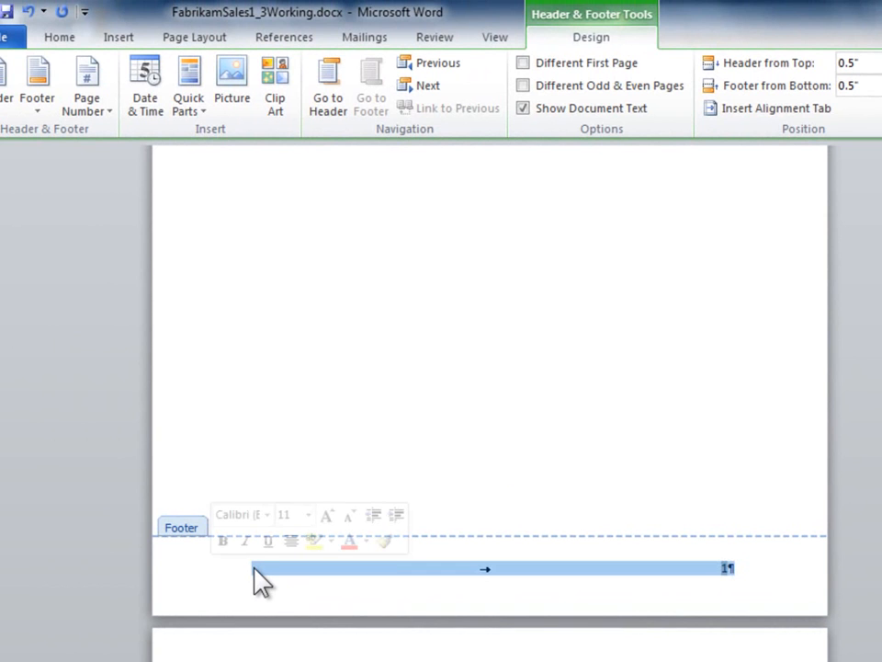
left_click(255, 567)
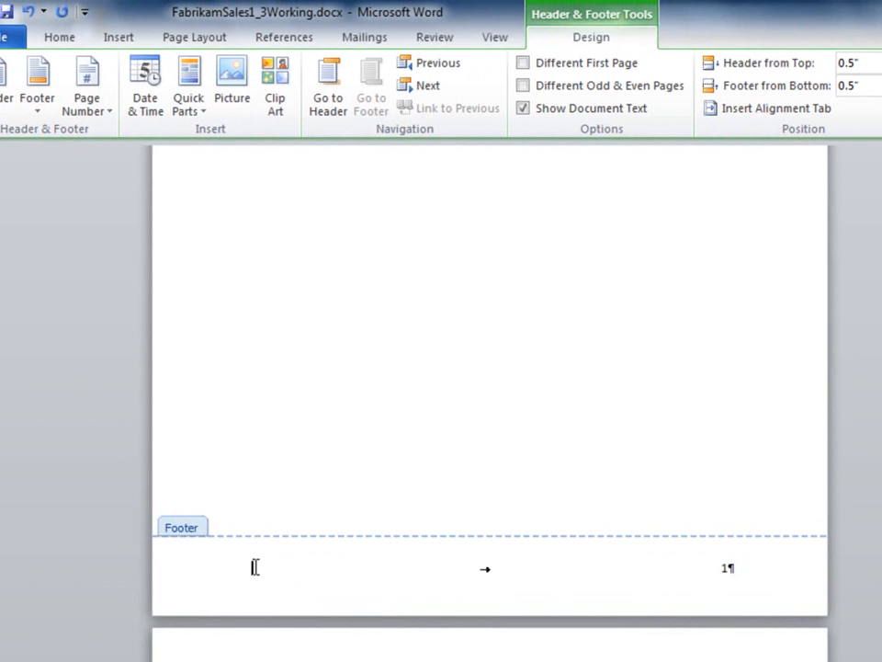
type("Sales Proposal")
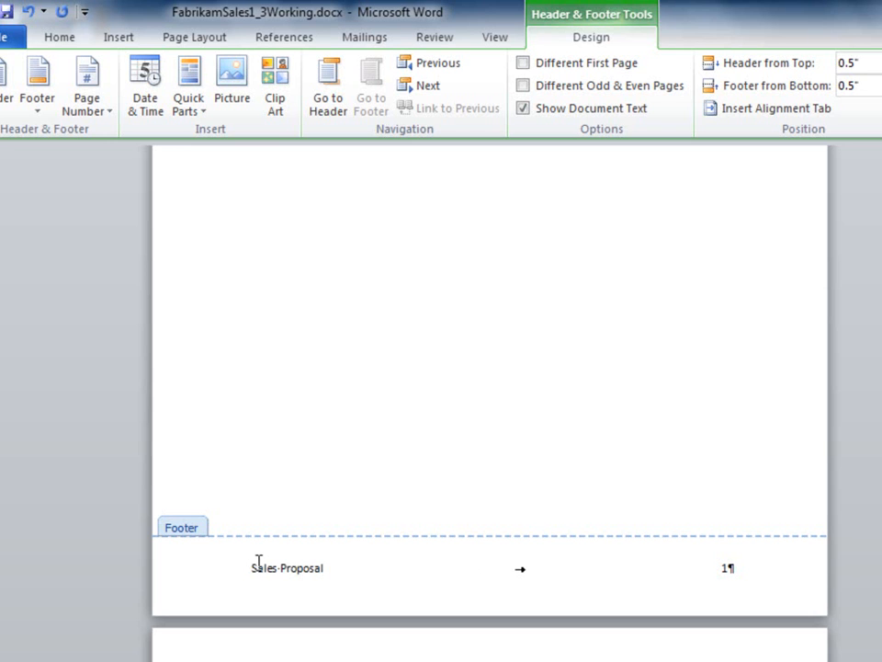
left_click(30, 9)
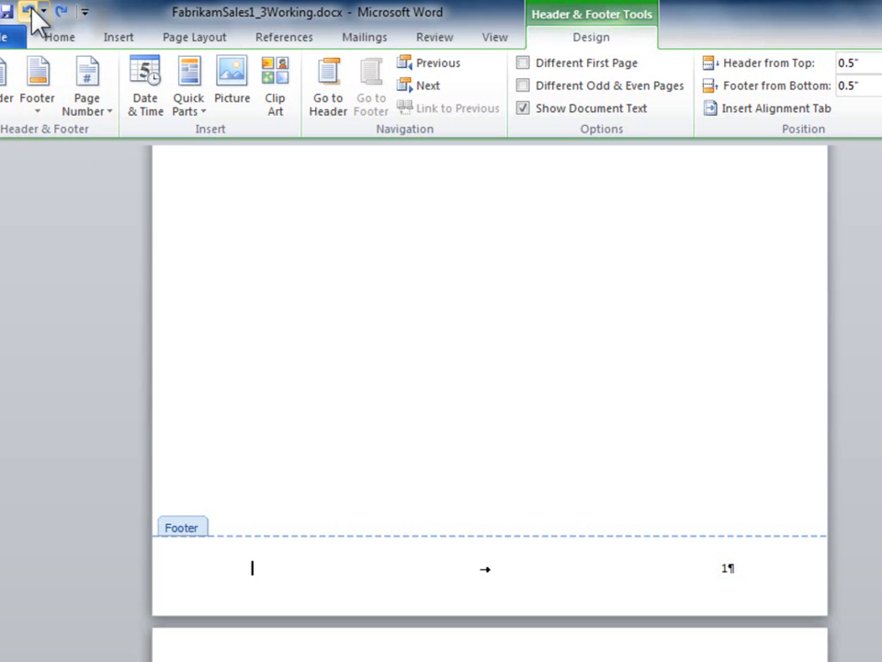
Insert the Title document property at the start of the footer line and move the cursor out of its content control
left_click(206, 112)
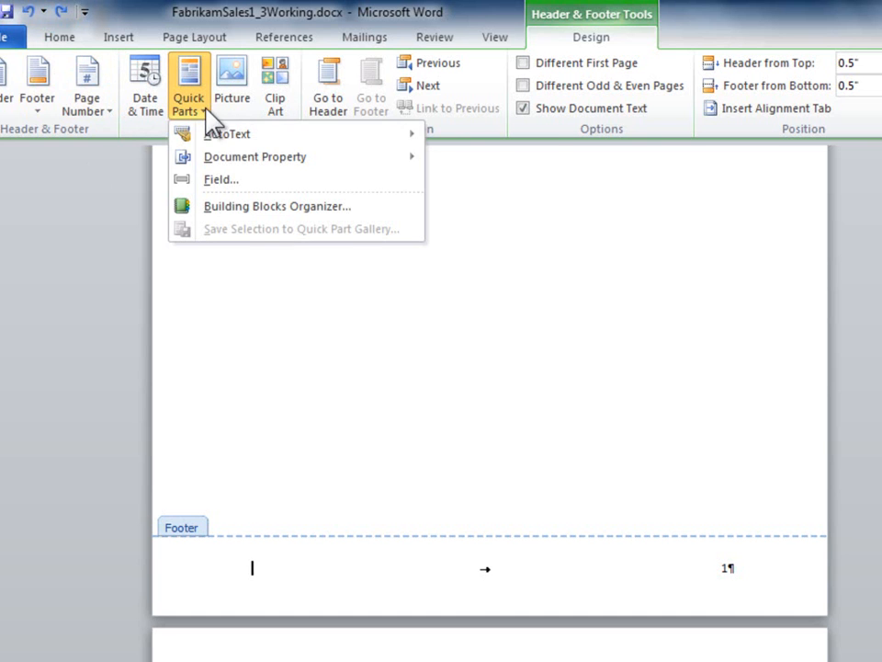
mouse_move(366, 163)
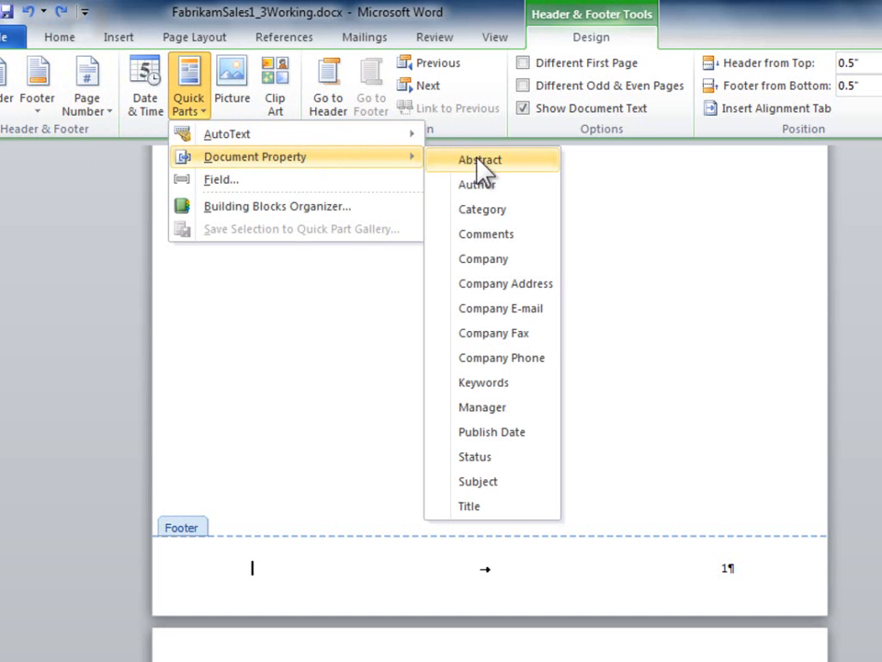
left_click(497, 520)
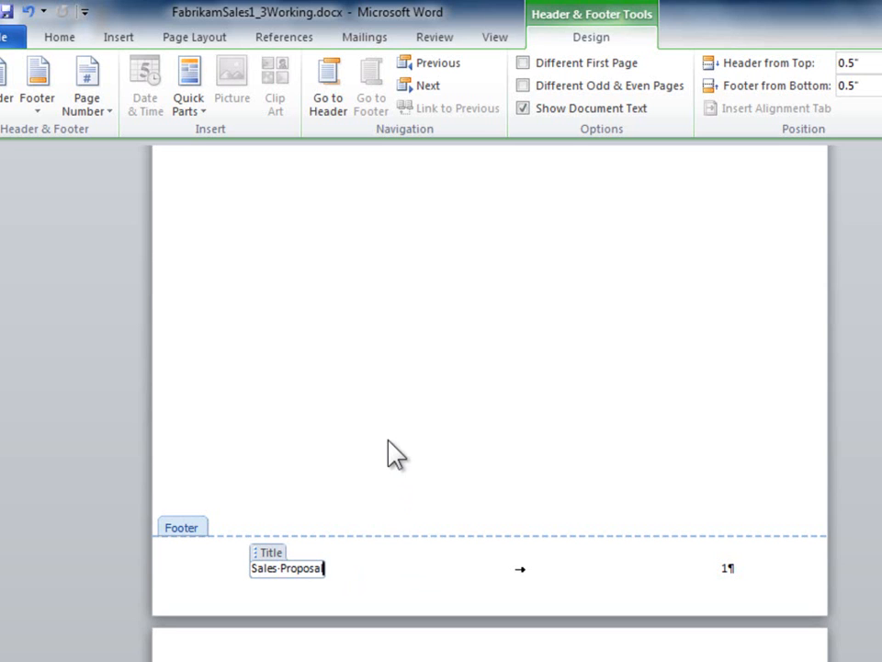
key("Right")
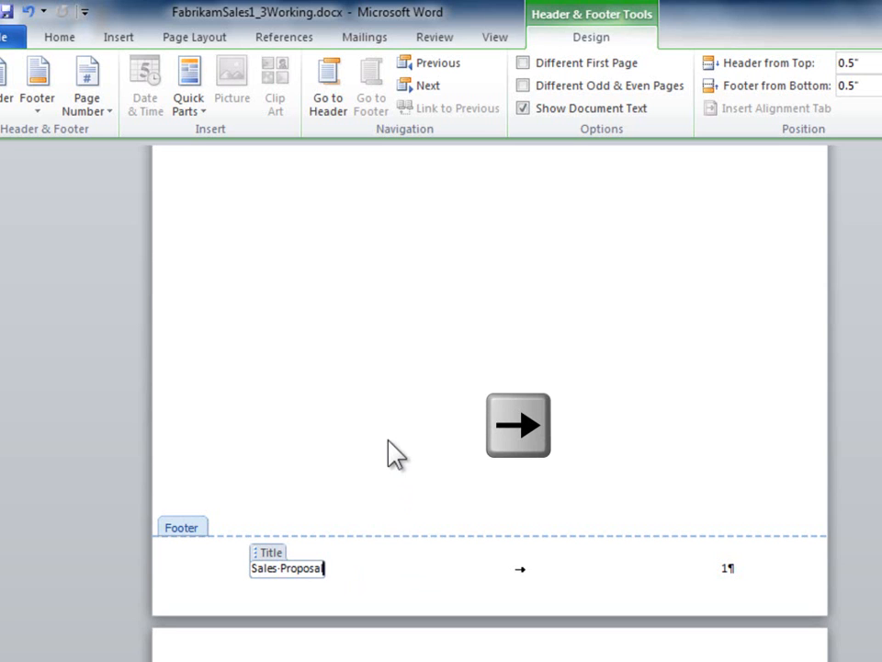
key("Right")
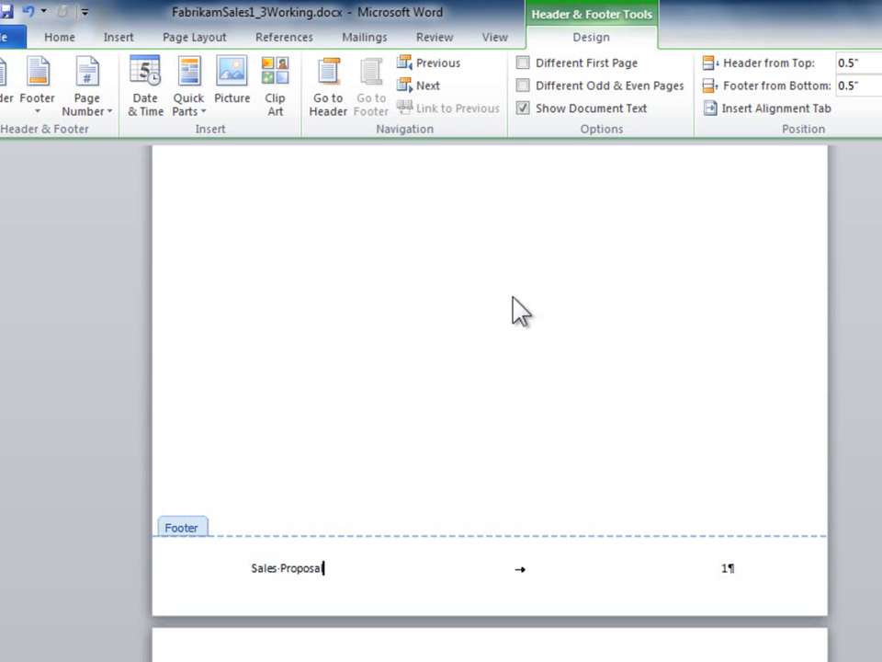
Insert a center alignment tab with no leader, relative to the margin, after the footer title and add the text "DRAFT" there
left_click(790, 109)
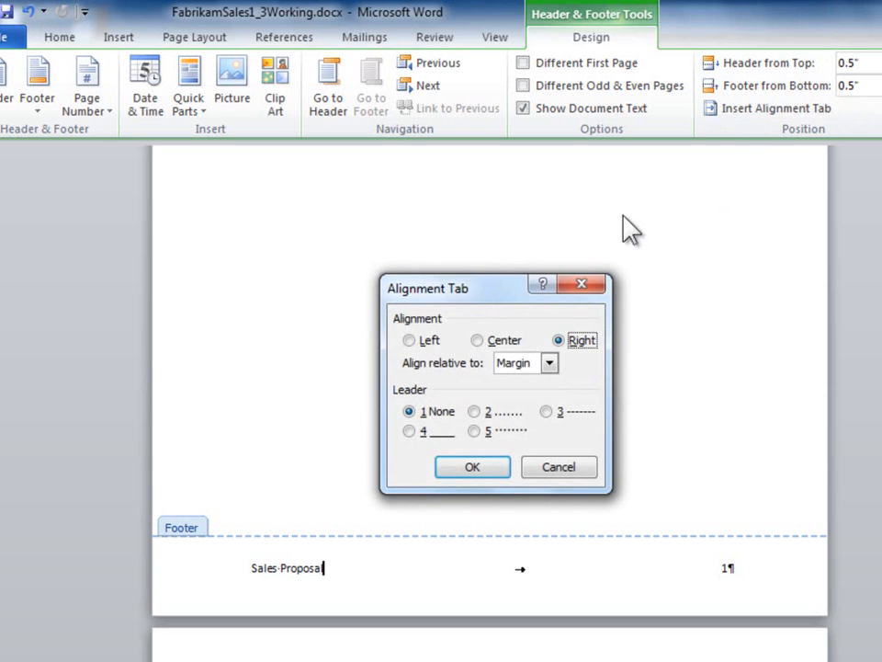
left_click(478, 342)
left_click(475, 467)
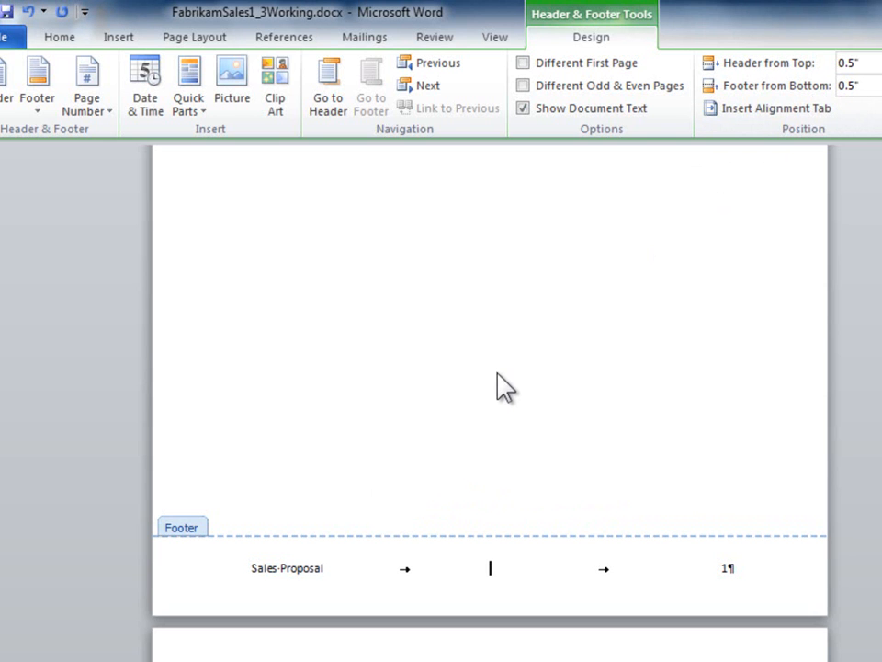
type("DRAFT")
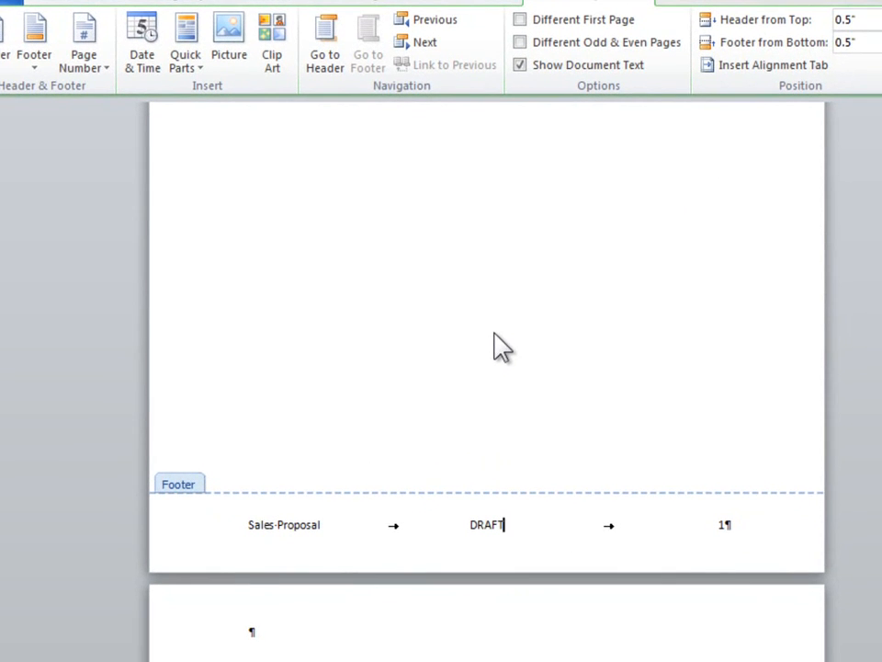
Change the font color of the whole footer line to the darkest shade of the orange theme color and deselect the line
left_click(179, 534)
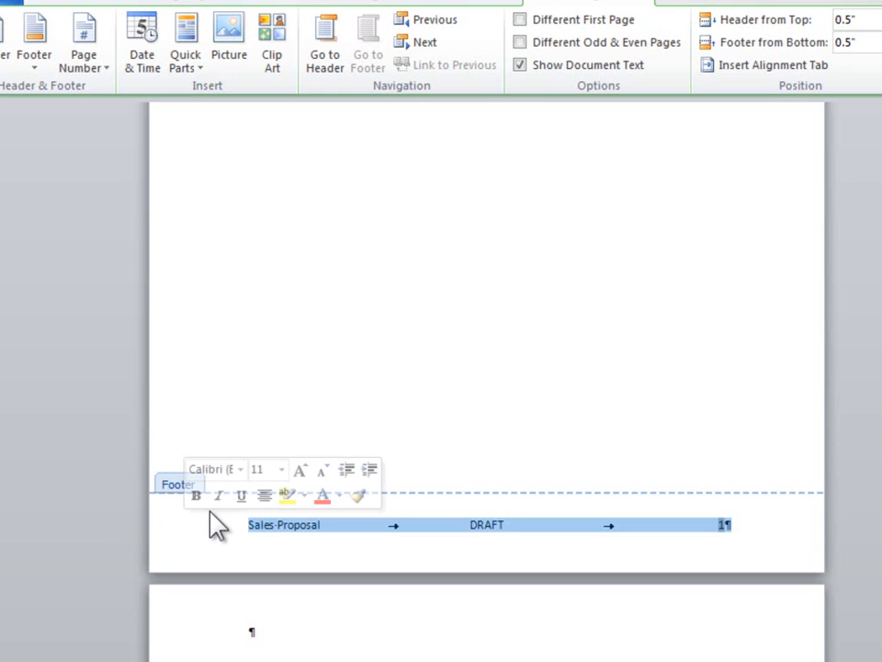
left_click(339, 497)
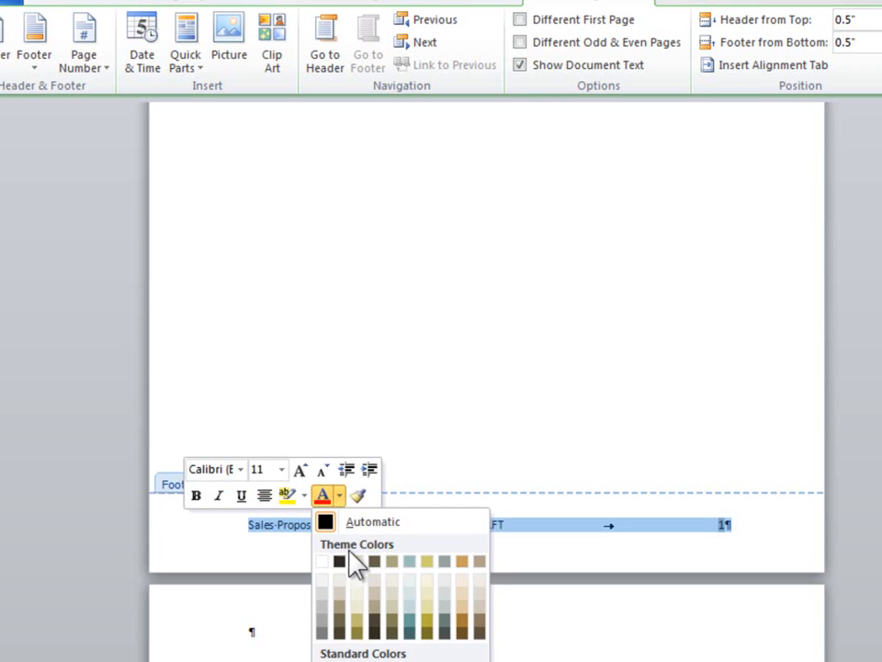
left_click(462, 632)
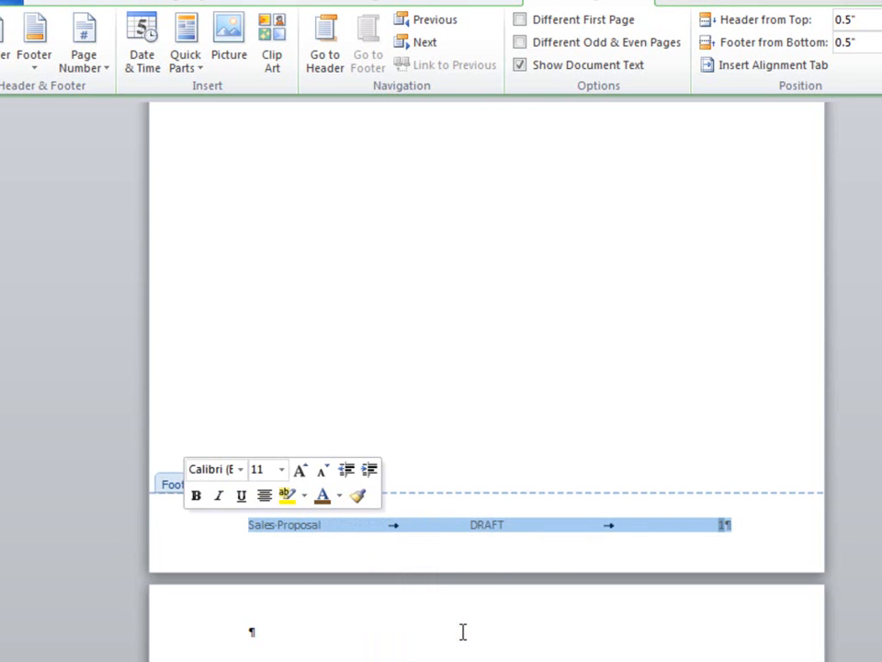
left_click(243, 530)
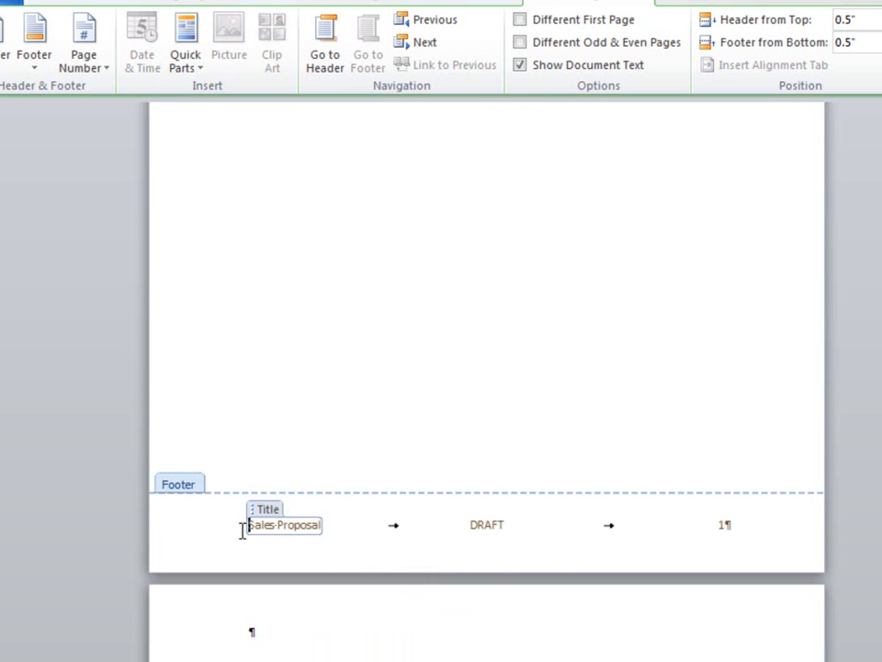
left_click(472, 525)
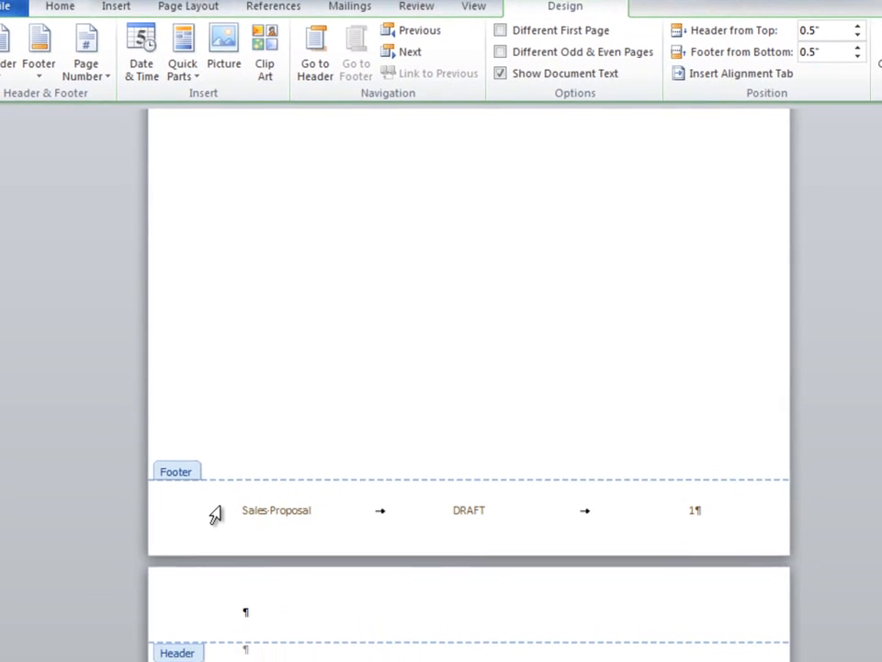